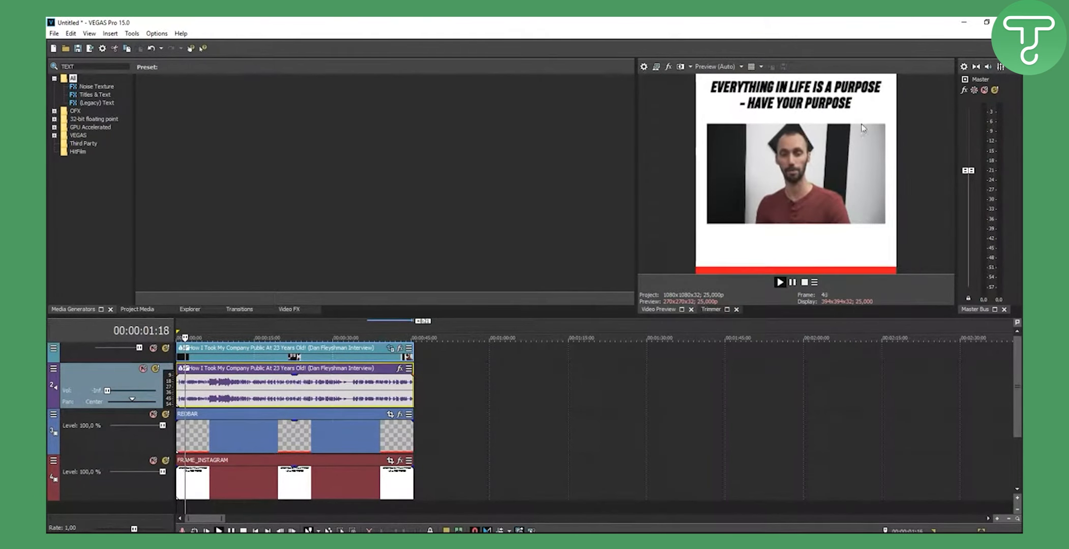
Pause the preview and return the playhead to the start of the timeline.
left_click(792, 282)
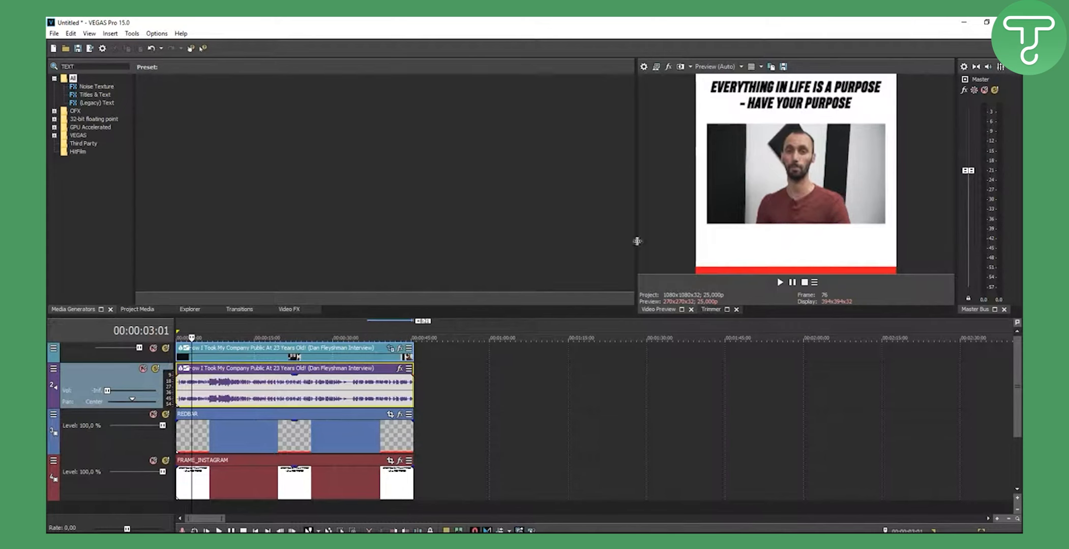
left_click(177, 330)
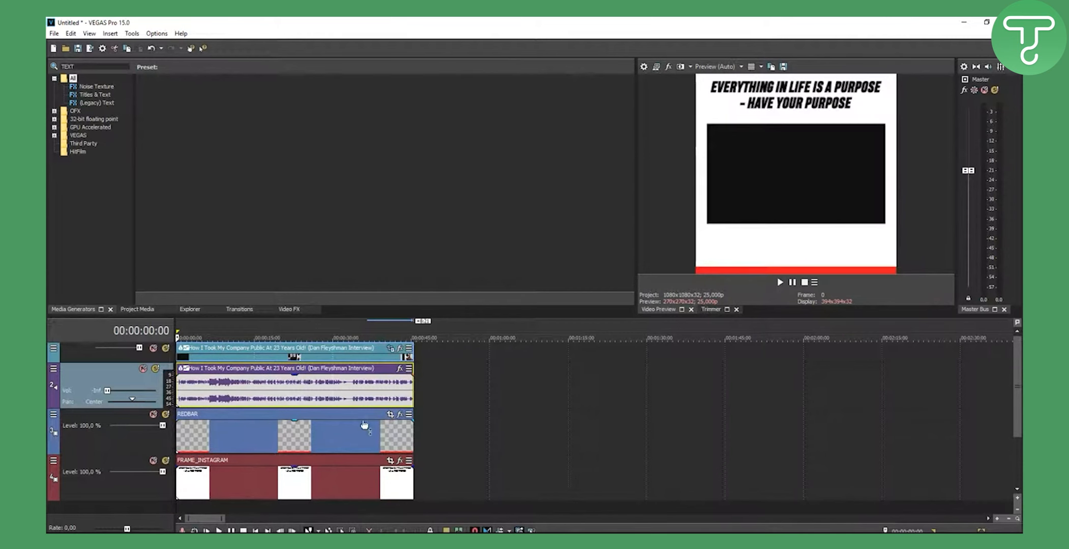
Select the FRAME_INSTAGRAM event and set its track level to 99.0 %.
left_click(345, 430)
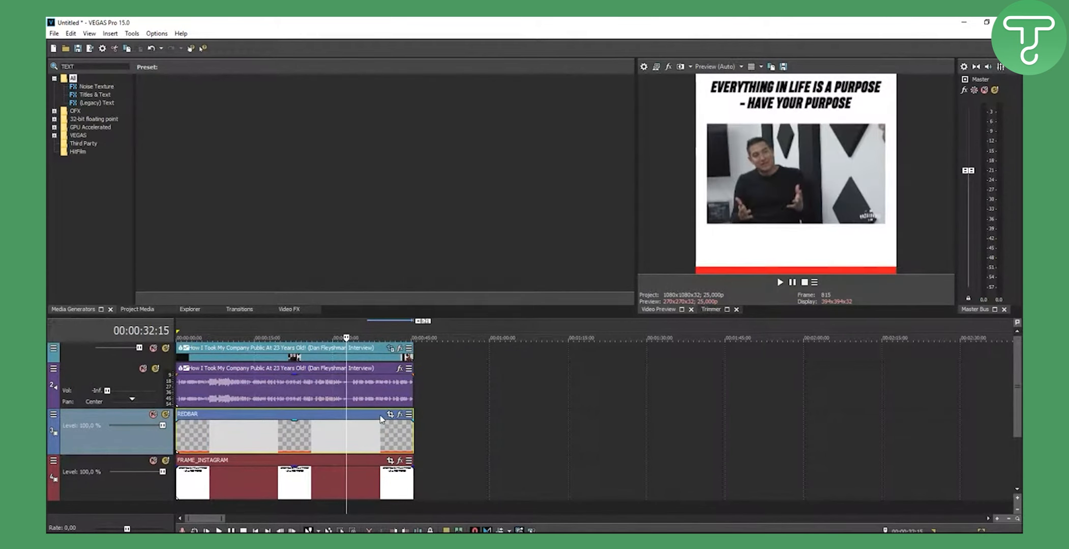
left_click(365, 482)
left_click(261, 430)
left_click(333, 475)
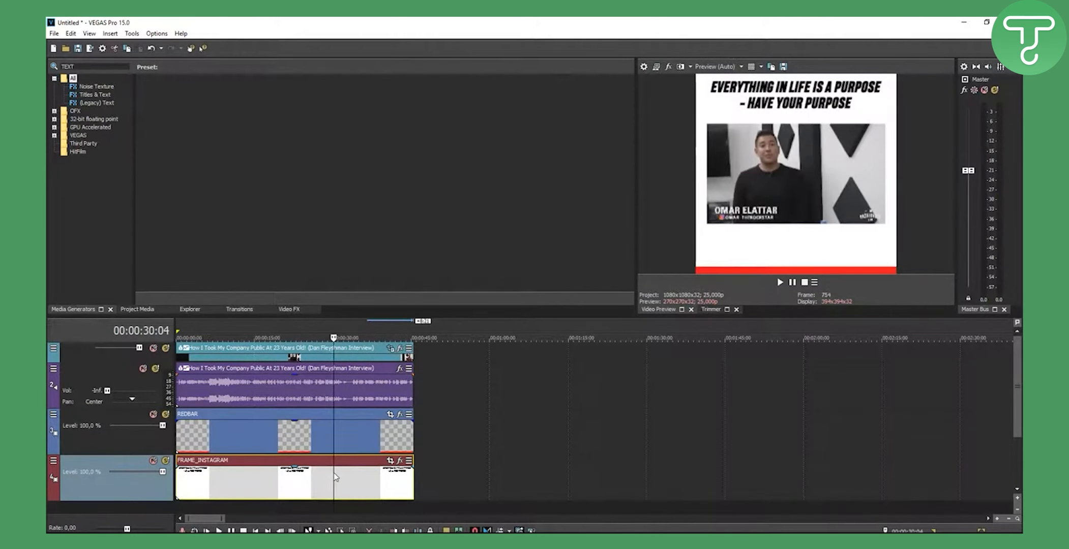
left_click(157, 473)
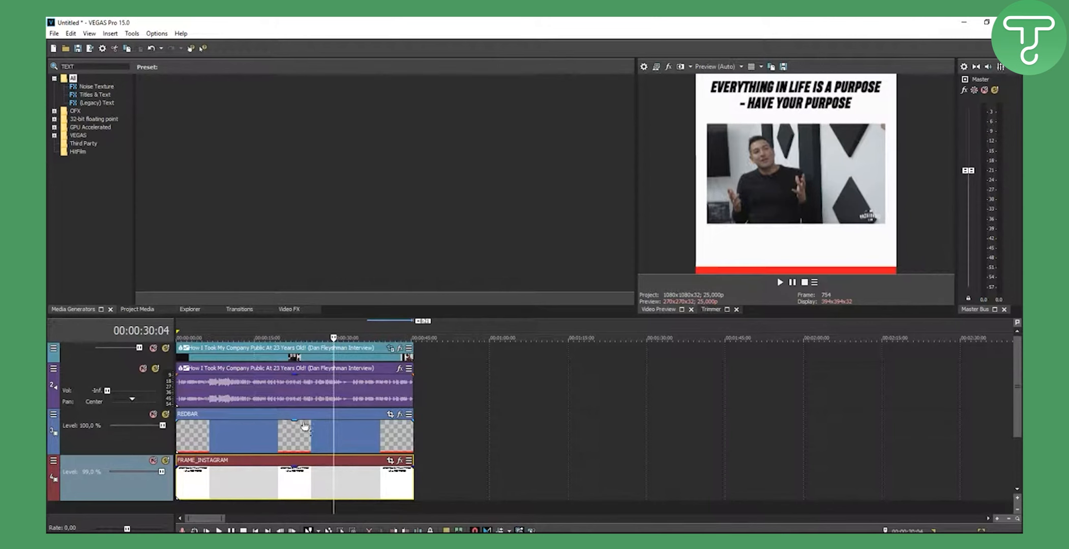
Open Pan/Crop for the REDBAR event at the timeline start and move its frame horizontally to X Center 1,620.
left_click(369, 440)
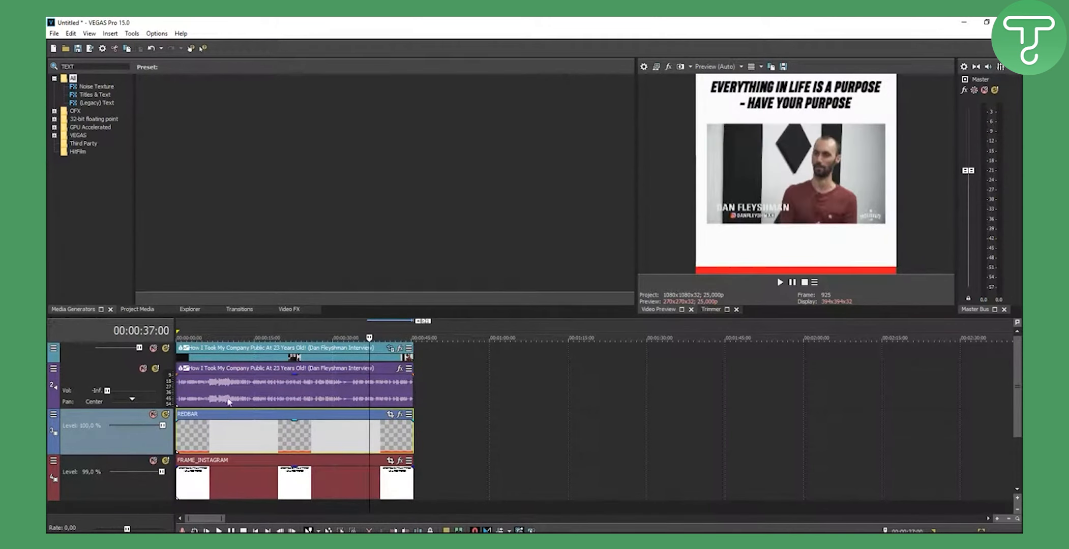
left_click(181, 331)
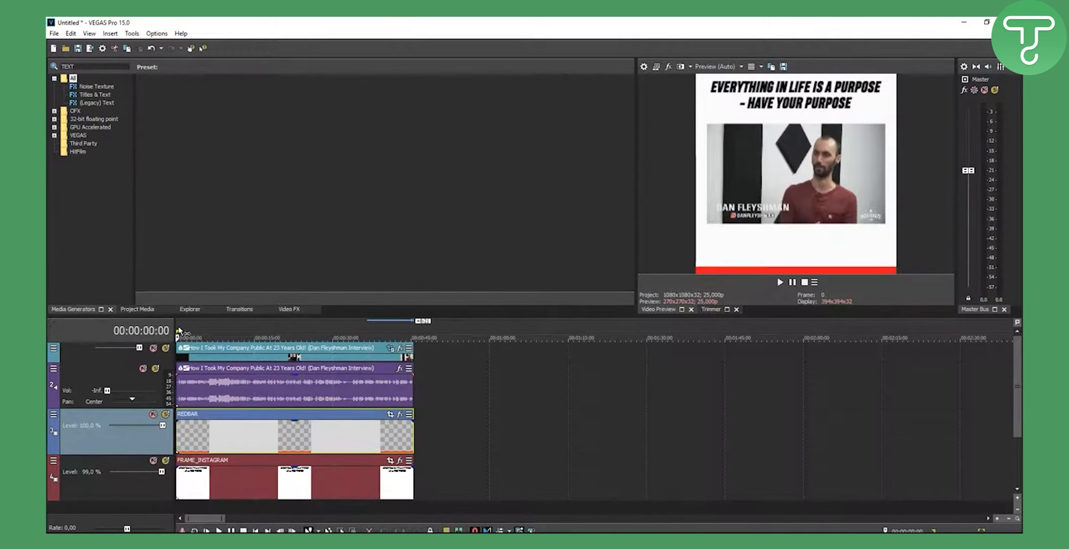
left_click(390, 415)
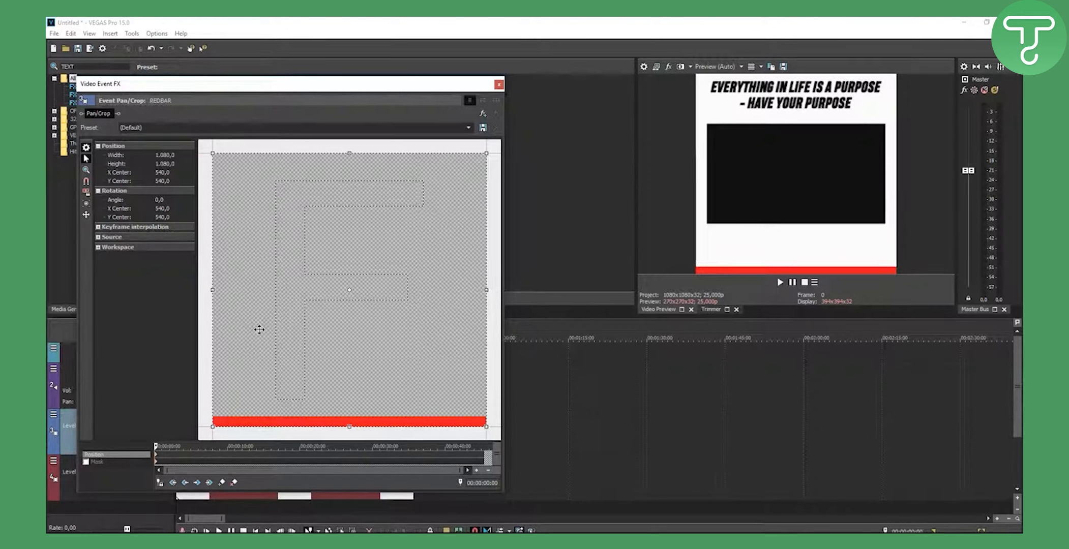
left_click_drag(260, 329, 536, 334)
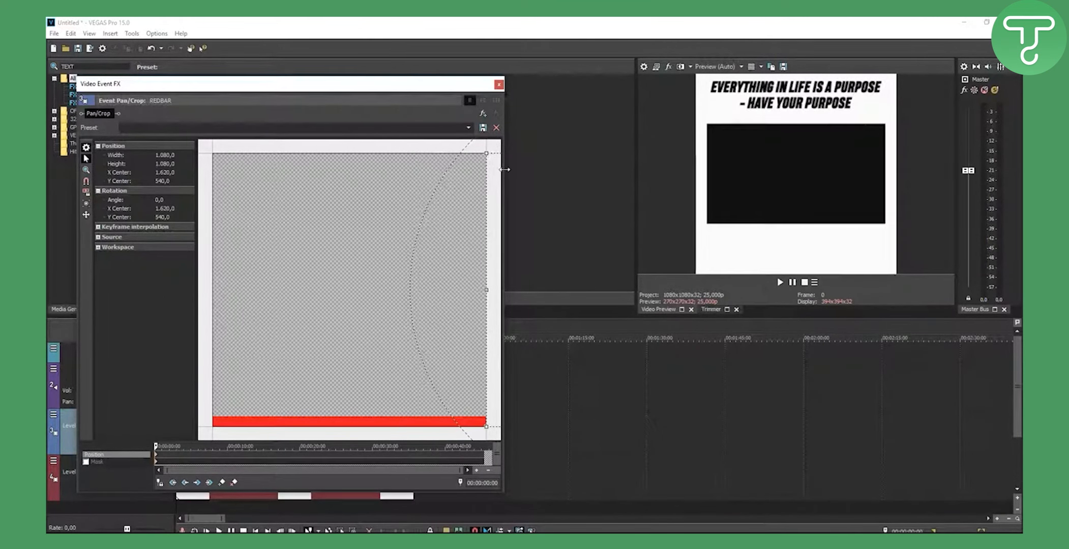
left_click_drag(505, 169, 602, 169)
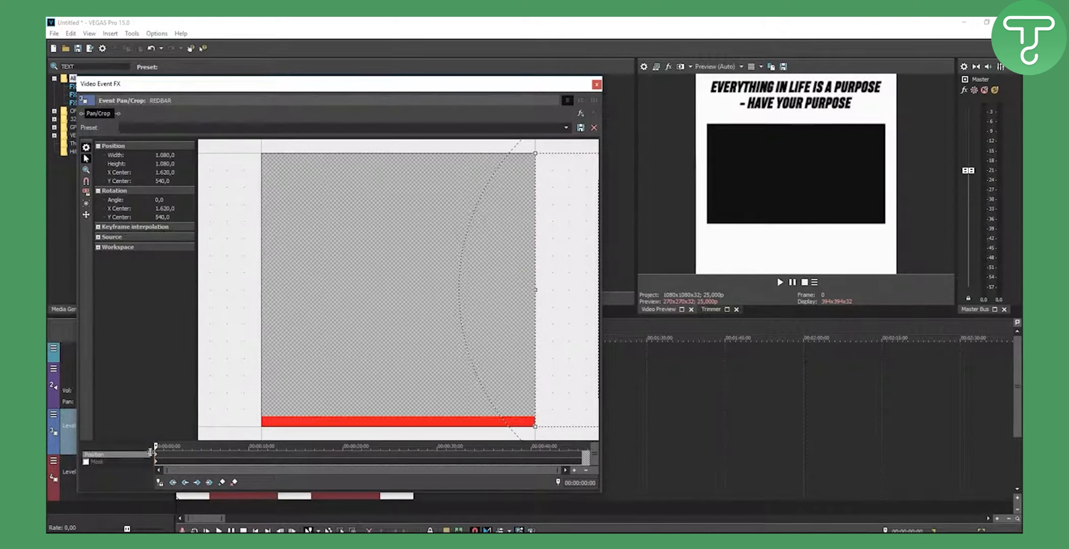
Add a REDBAR position keyframe at 00:00:10:00 with the frame moved to X Center 1,417.5.
mouse_move(158, 446)
left_mouse_down()
mouse_move(284, 450)
mouse_move(152, 451)
left_mouse_up()
left_click_drag(157, 445, 214, 446)
left_click_drag(217, 446, 250, 446)
left_click_drag(545, 391, 494, 389)
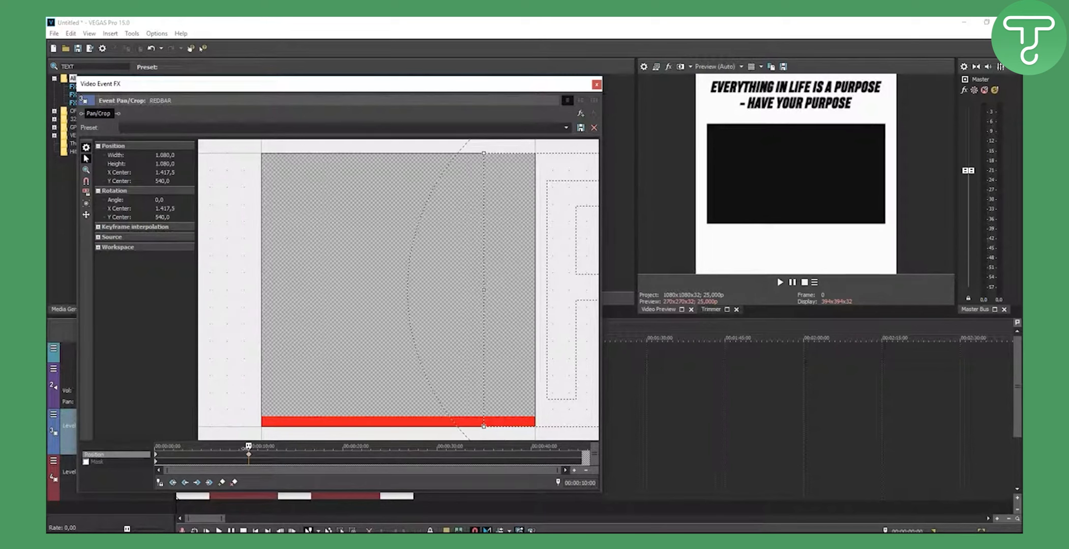
Add REDBAR position keyframes with X Center 1,215 at about 20 seconds and X Center 1,012.5 at 00:00:30:00.
left_click_drag(248, 447, 343, 448)
left_click_drag(527, 389, 480, 388)
left_click_drag(344, 447, 432, 447)
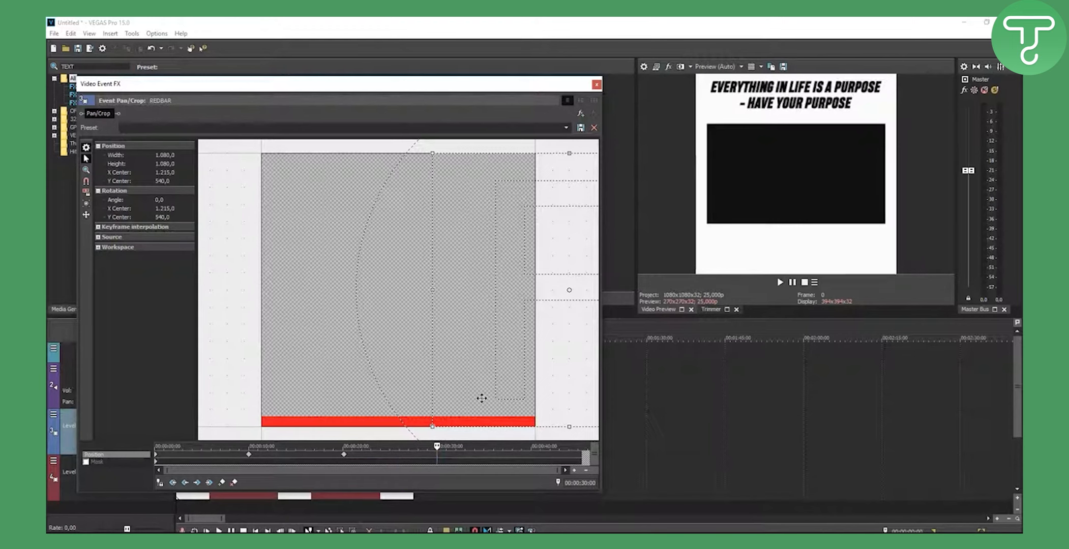
left_click_drag(482, 398, 427, 397)
Add REDBAR position keyframes with X Center 810 at 00:00:39:23 and X Center 540 at the event's end, 00:00:45:10.
left_click_drag(437, 446, 530, 445)
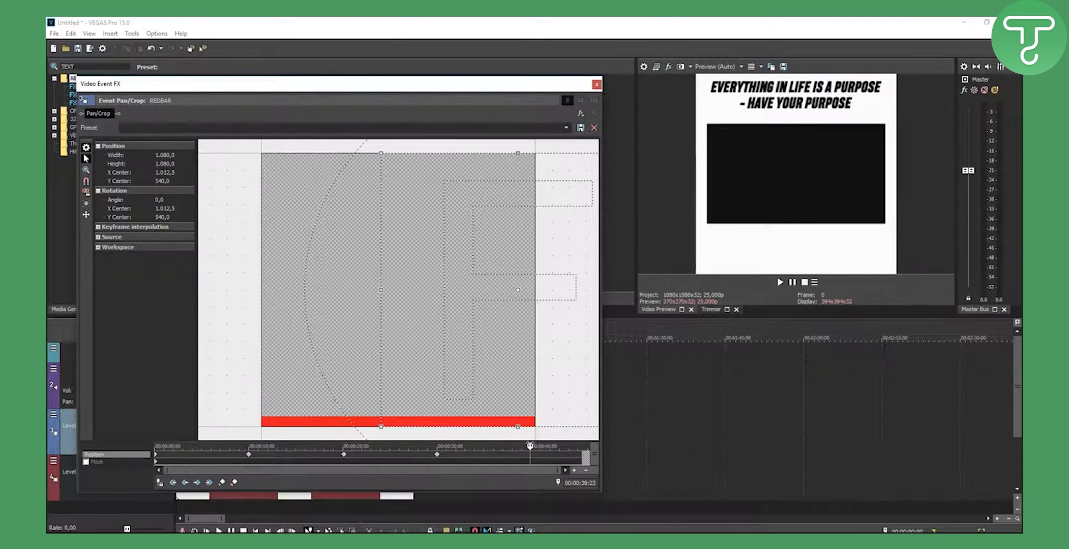
left_click_drag(500, 415, 449, 410)
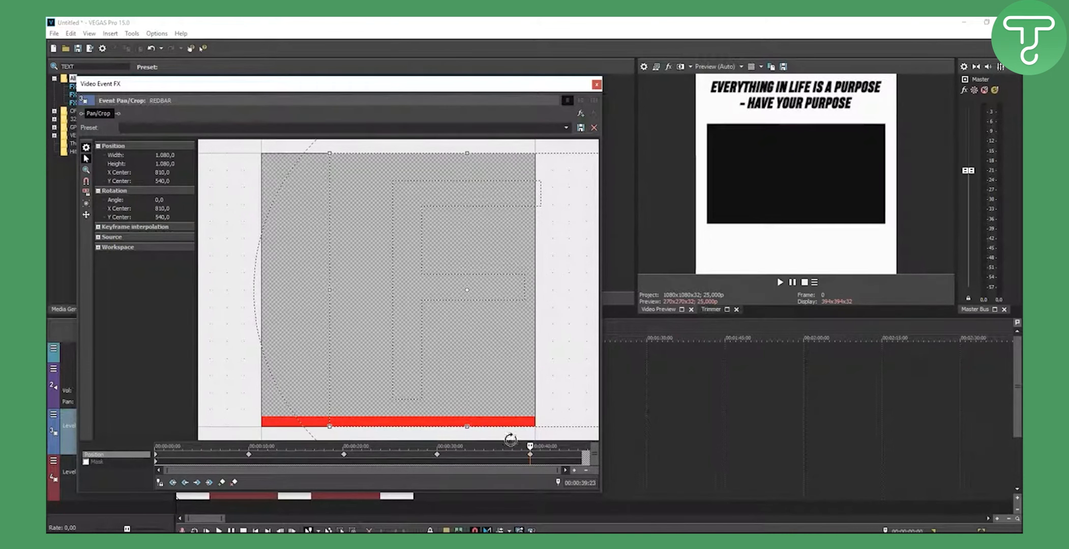
left_click(581, 447)
left_click_drag(486, 387, 429, 389)
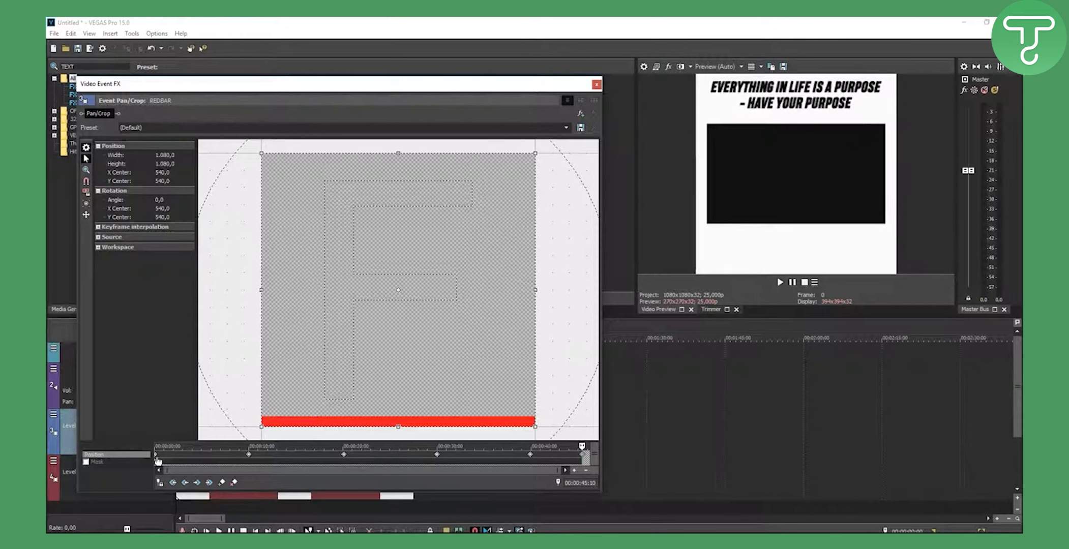
Check the first position keyframe's interpolation type, and play the timeline to review the red bar's progress up to the end.
right_click(156, 459)
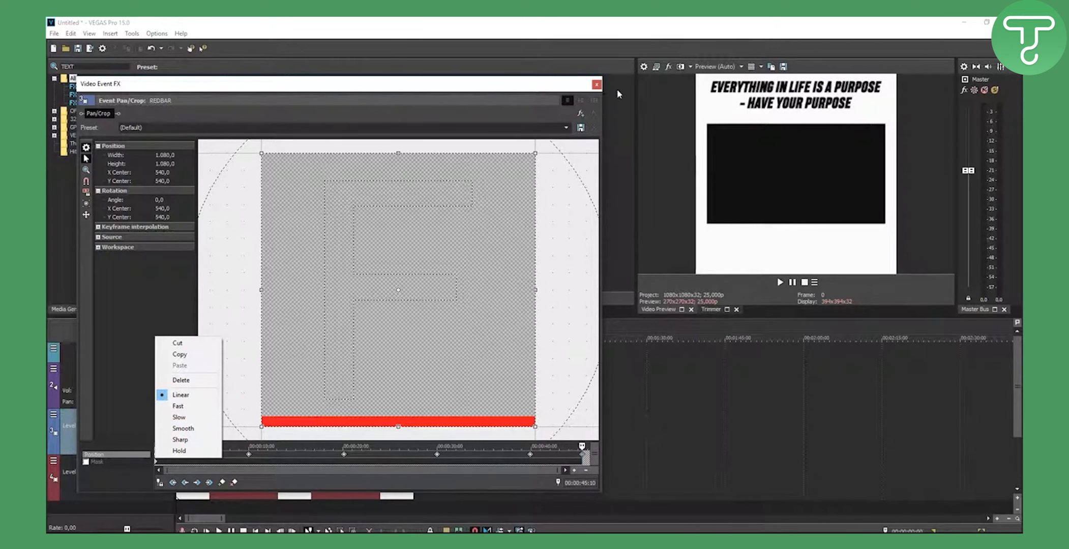
left_click(596, 84)
key("space")
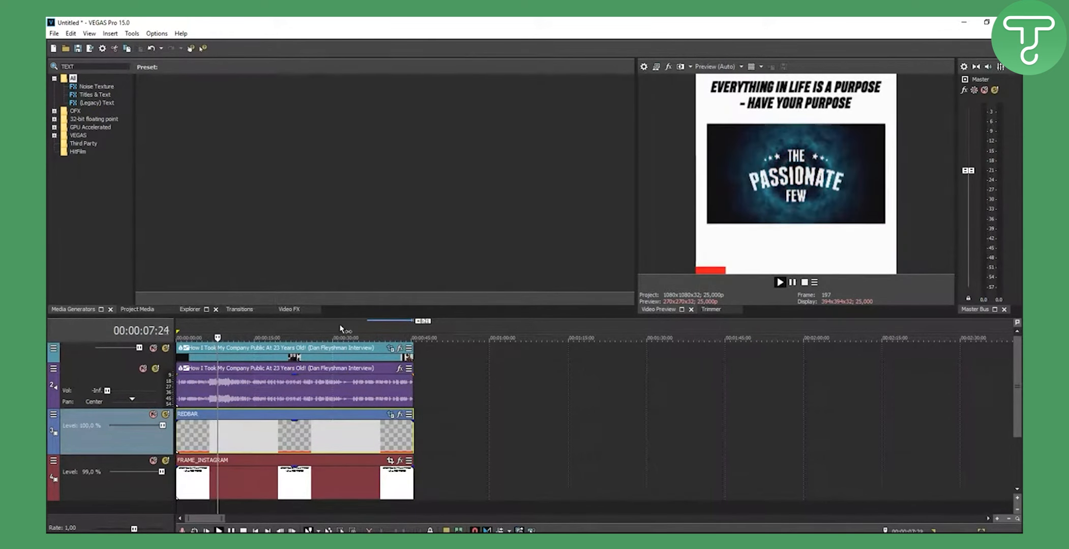
left_click(352, 336)
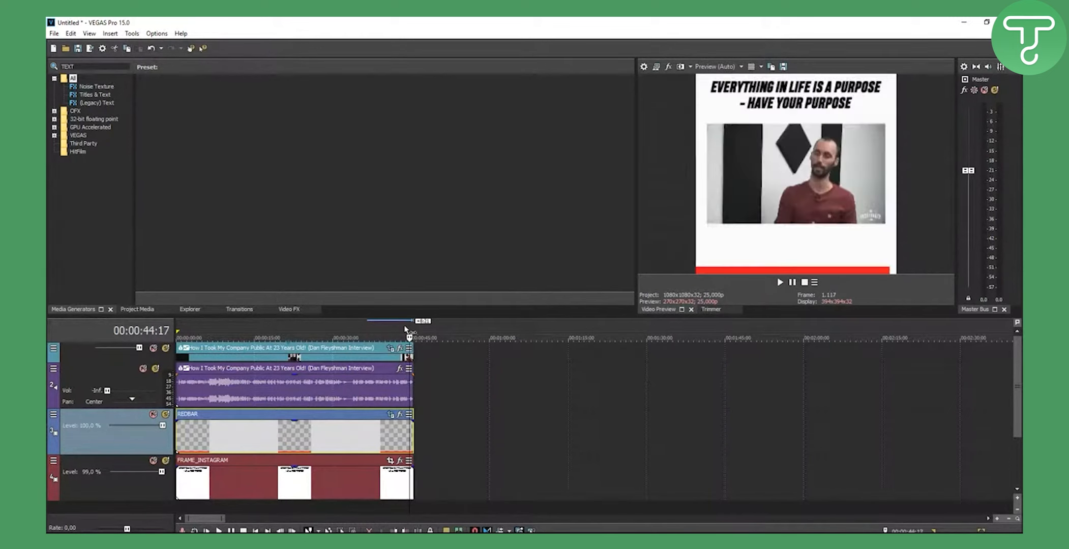
left_click(779, 283)
left_click(793, 283)
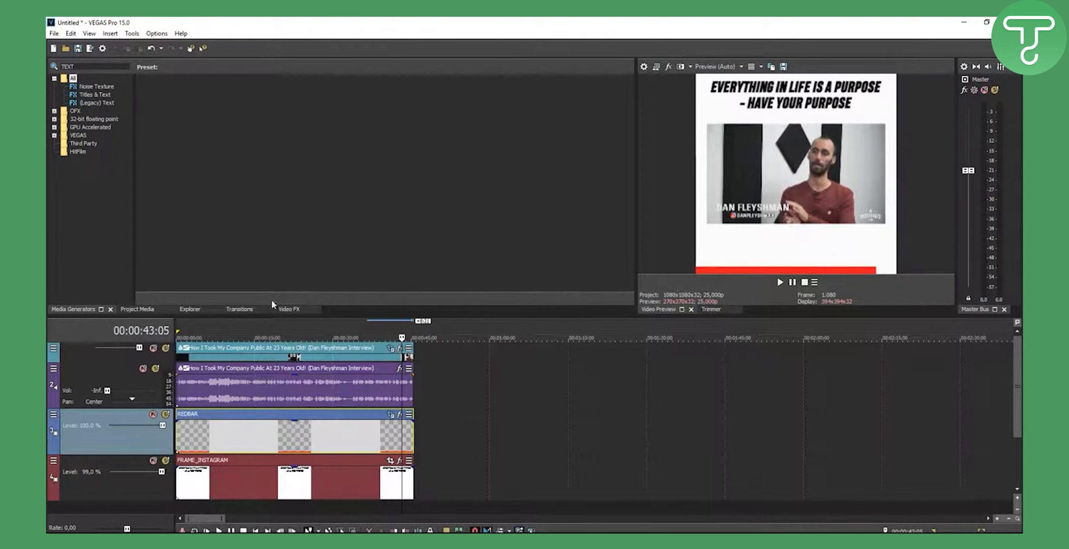
Add a (Legacy) Text media generator event on a new track above the video, using the THEPASSIONATEFEW preset.
left_click(148, 309)
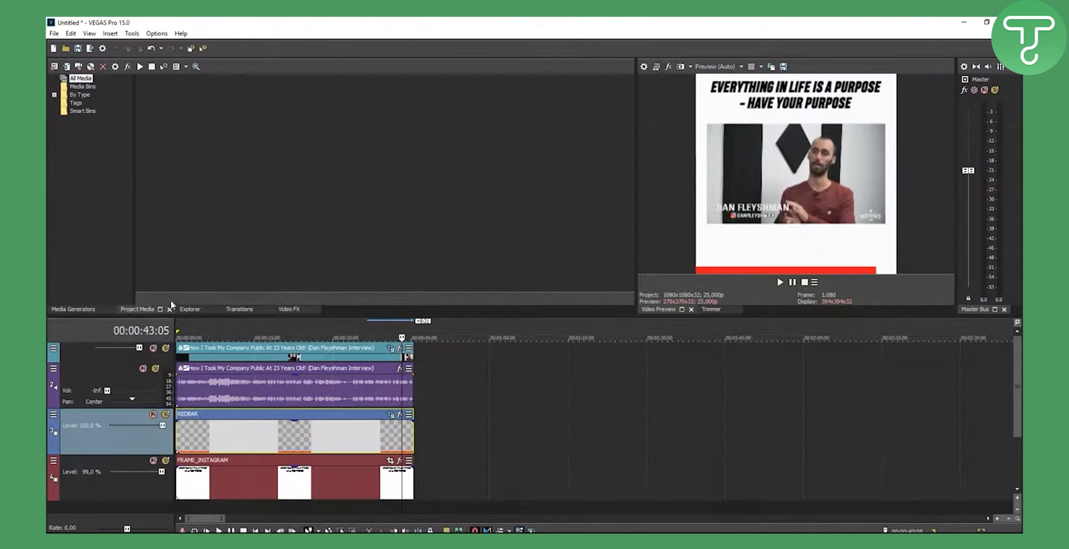
left_click(206, 309)
left_click(84, 310)
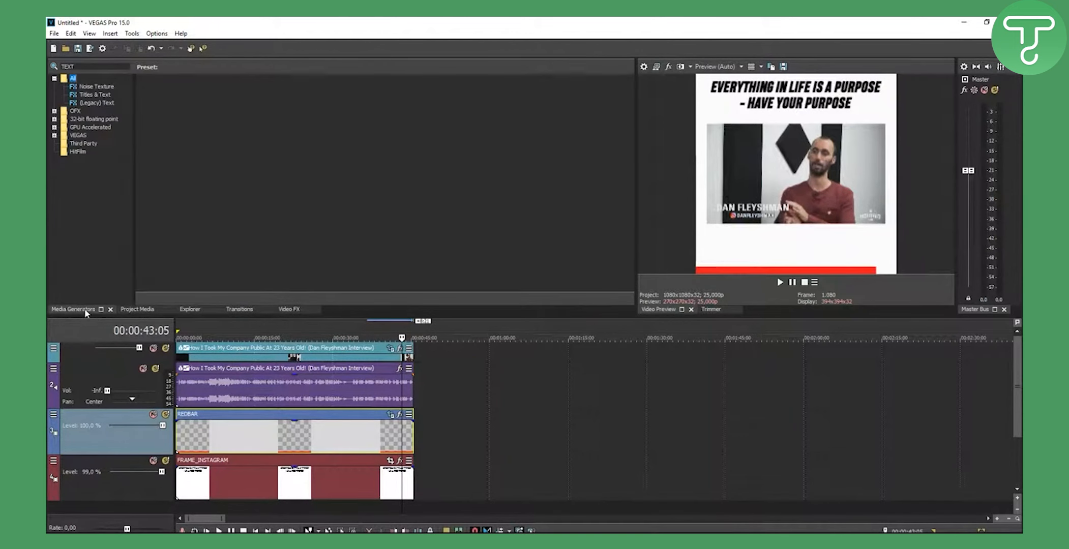
left_click(108, 67)
left_click_drag(98, 104, 300, 326)
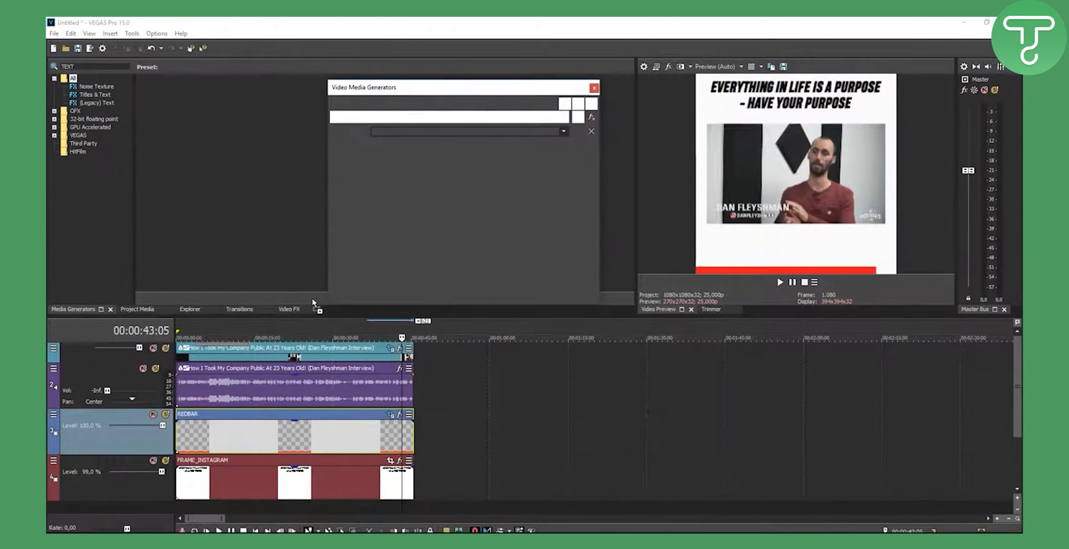
left_click(564, 131)
left_click(536, 230)
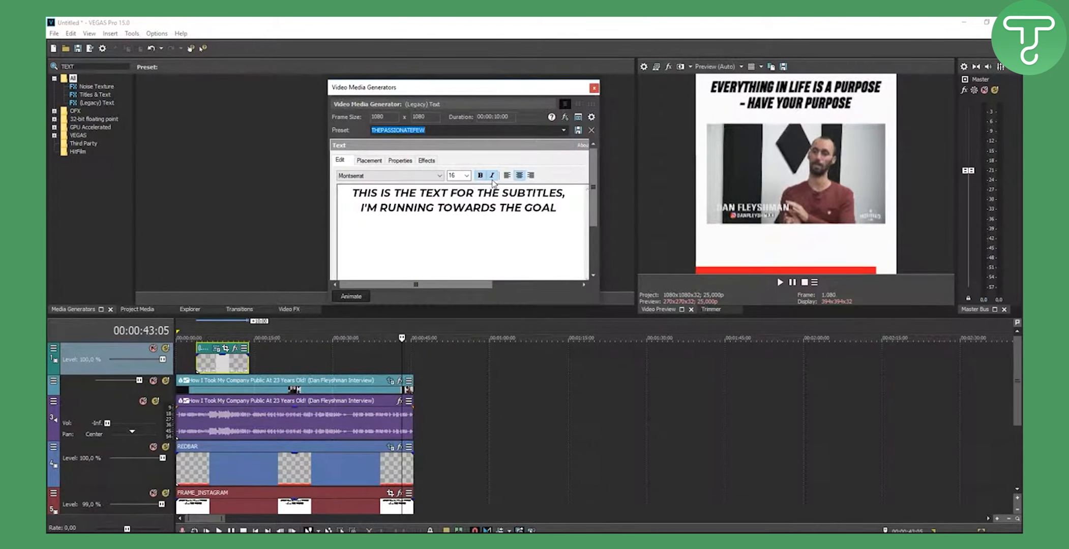
Select all the sample subtitle text, examine its text and background color properties, and close the generator window.
left_click(558, 207)
key("ctrl+a")
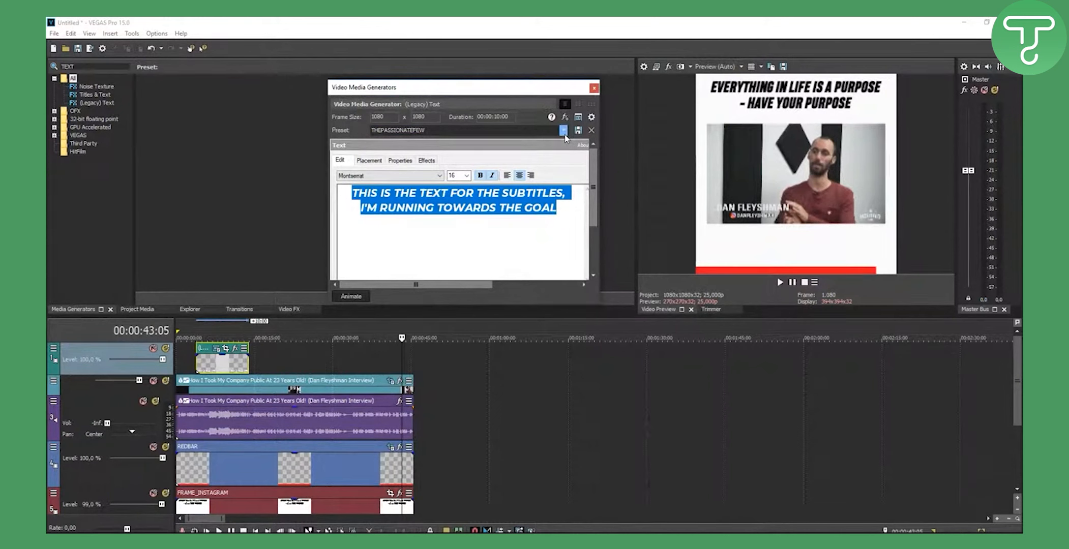
left_click(400, 161)
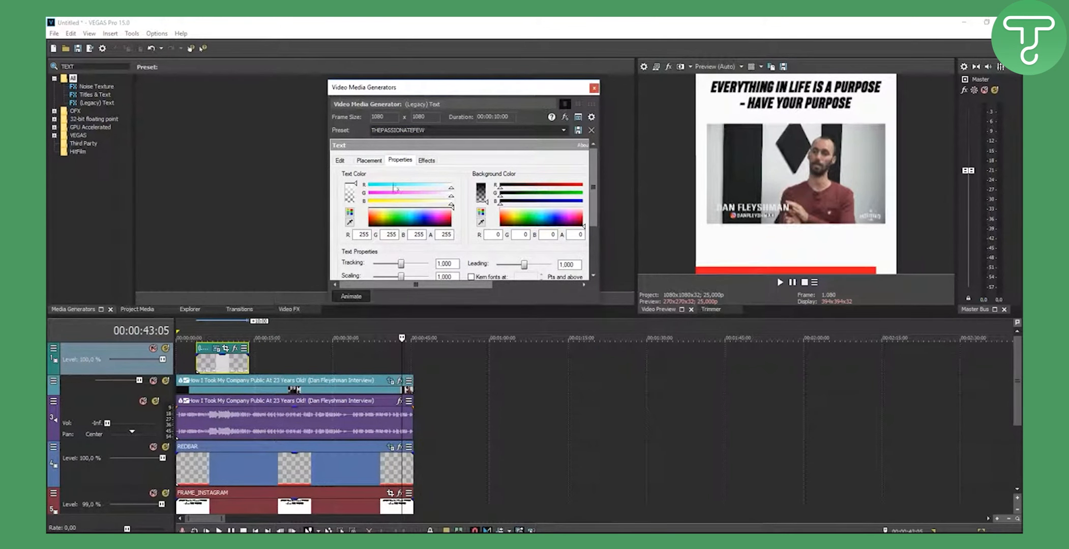
mouse_move(487, 201)
left_mouse_down()
mouse_move(485, 192)
mouse_move(486, 217)
left_mouse_up()
left_click(593, 89)
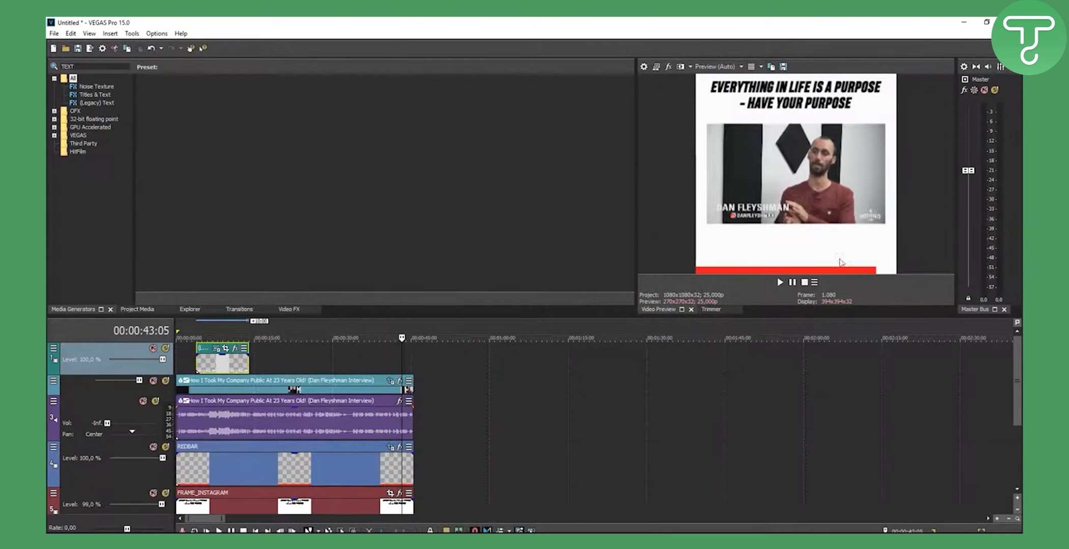
Delete the subtitle text event from the timeline.
left_click(227, 361)
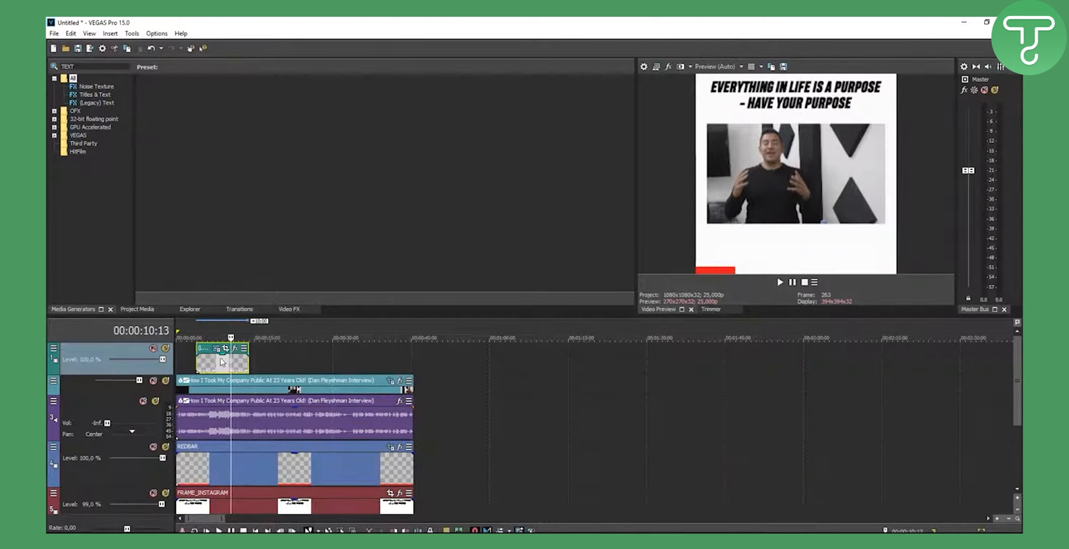
key("Delete")
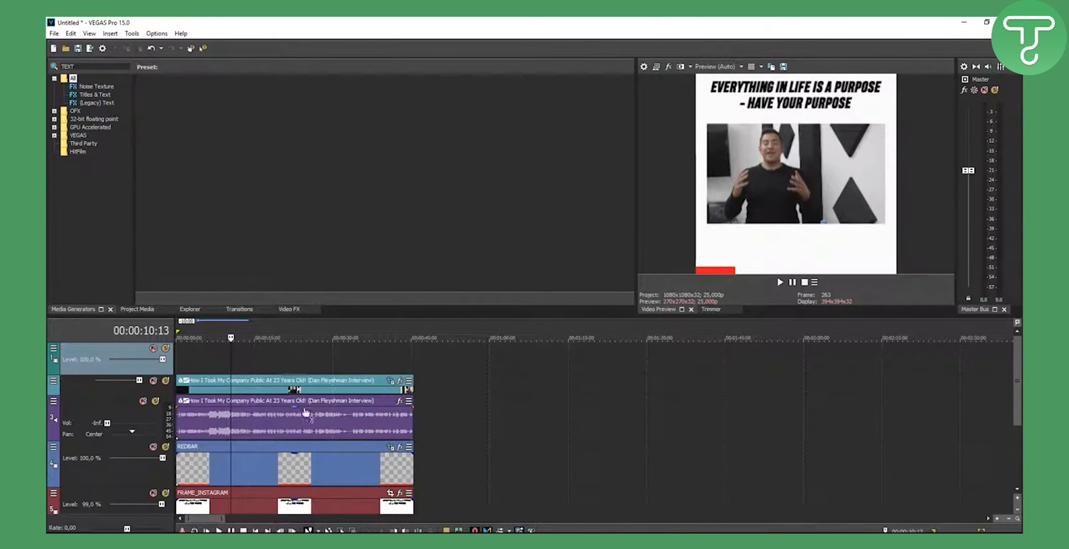
left_click(315, 338)
left_click(132, 540)
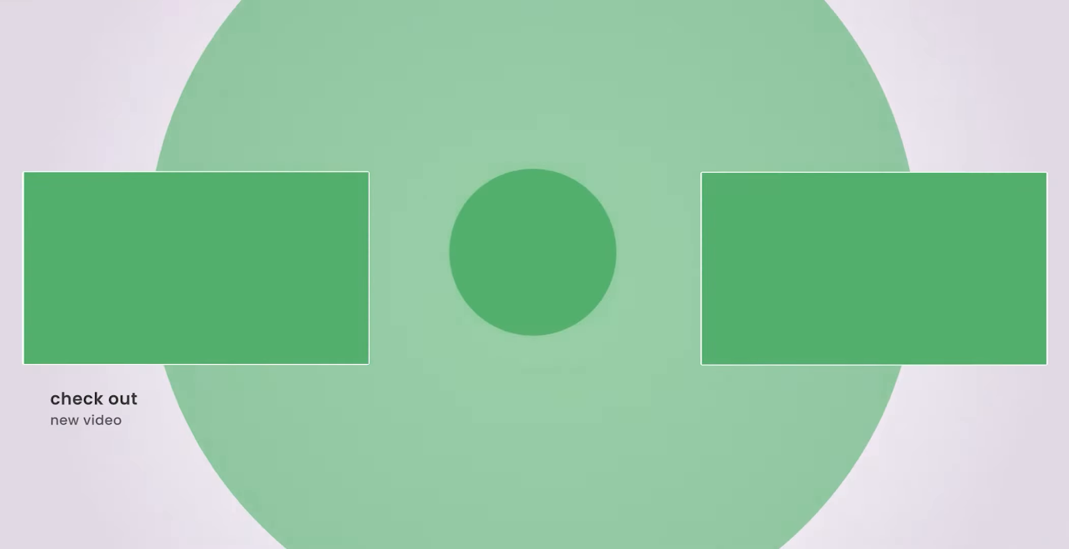